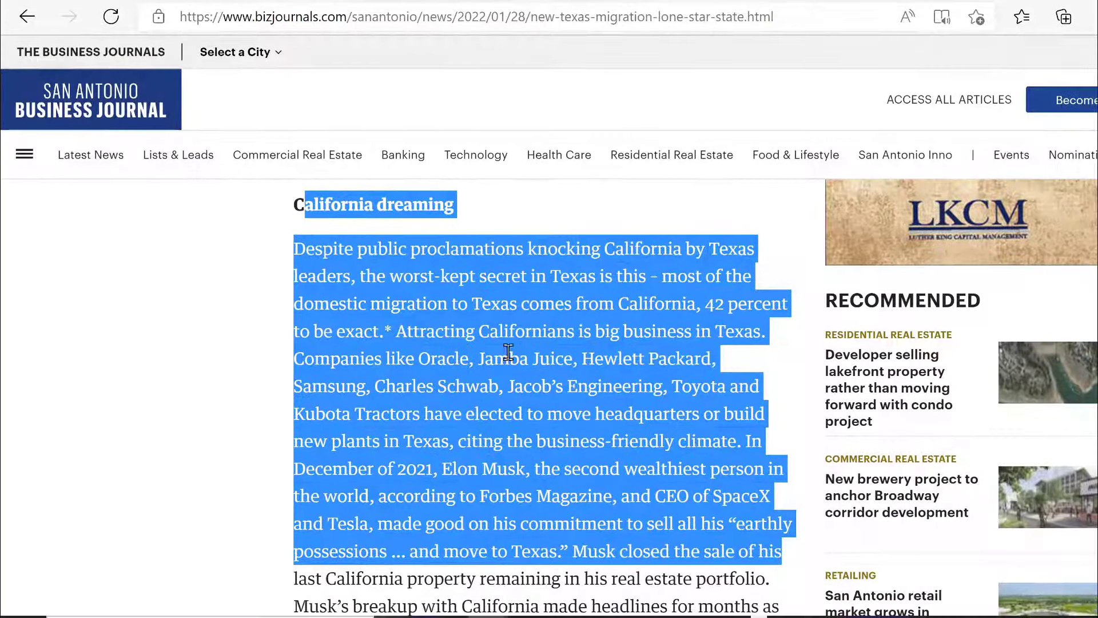
# - Highlight the California dreaming heading and the paragraph beneath it about migration to Texas in the article
pyautogui.moveTo(305, 358); pyautogui.dragTo(782, 540)
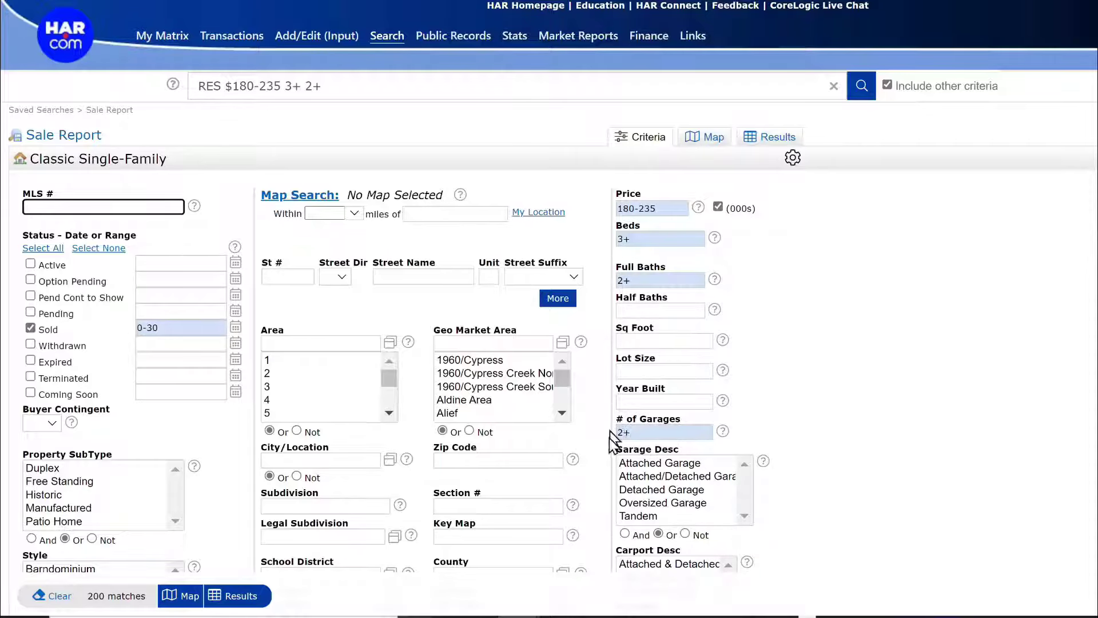
# - Set the CDOM criterion of the Sale Report single-family search to 5-
pyautogui.scroll(-10, 577, 403)
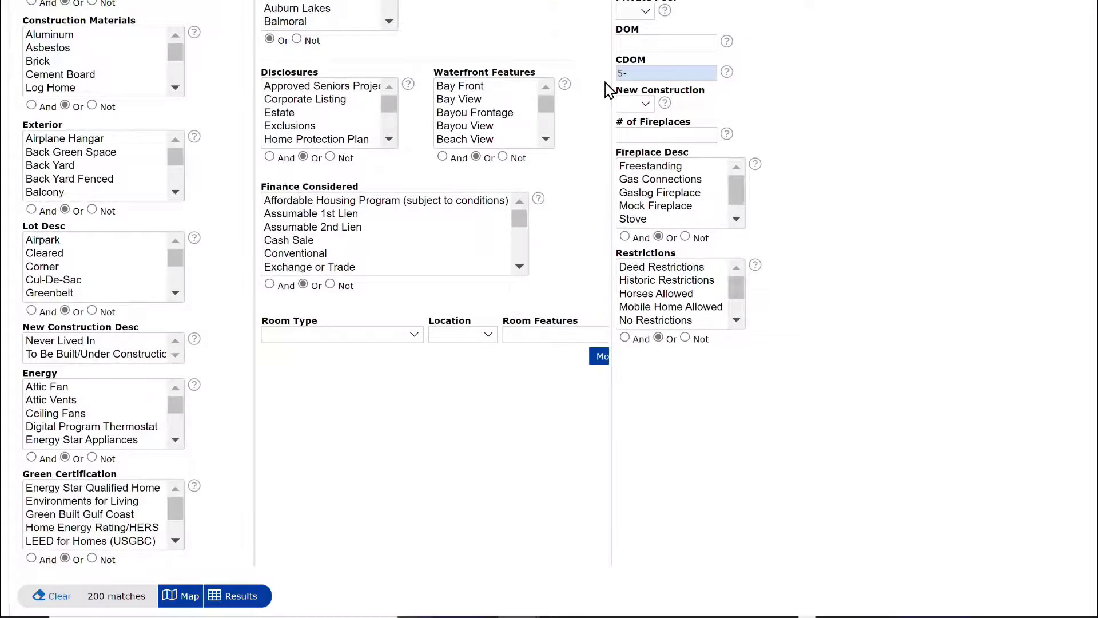
pyautogui.click(644, 73)
pyautogui.press('BackSpace')
pyautogui.press('BackSpace')
pyautogui.write('5-')
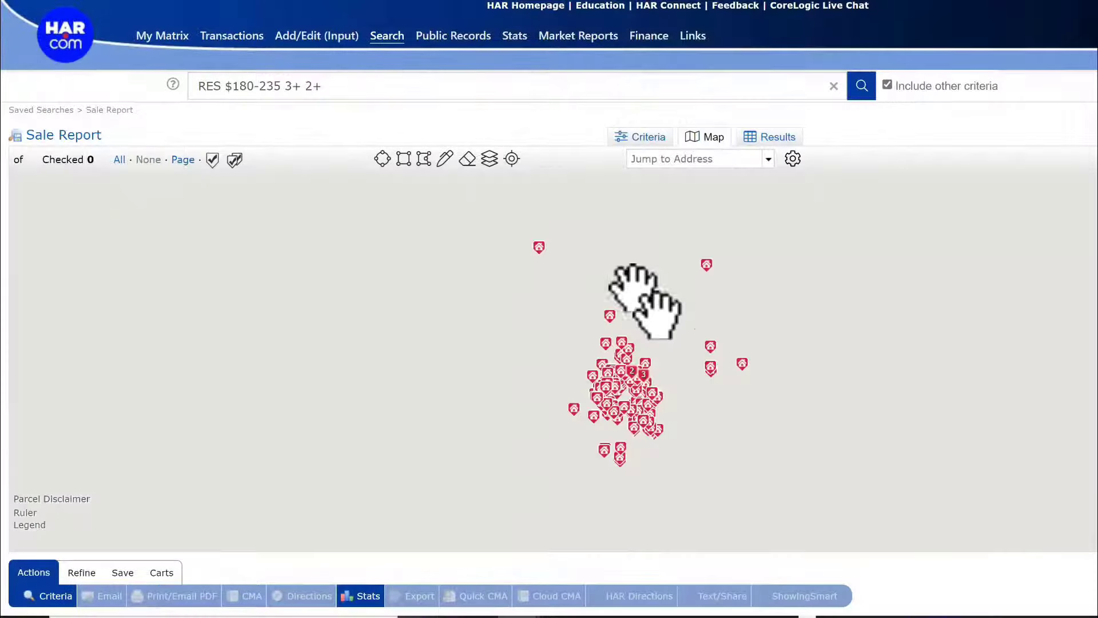
# - Examine the matching sold homes on the map and in the results list, comparing original list prices, close prices and ratios
pyautogui.scroll(3, 770, 332)
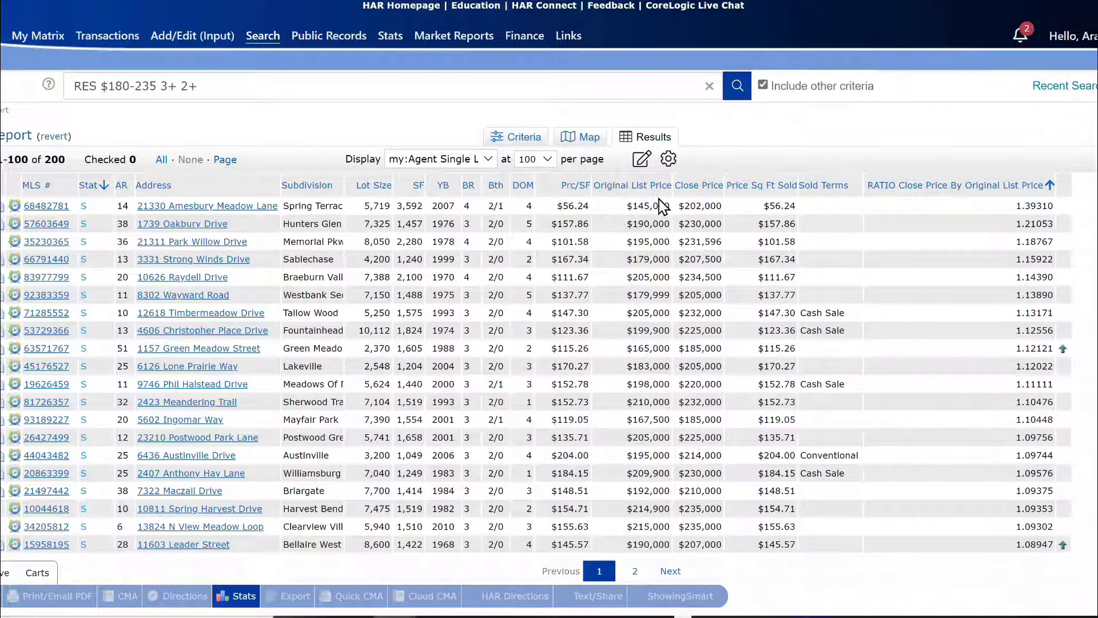
pyautogui.scroll(-15, 1010, 310)
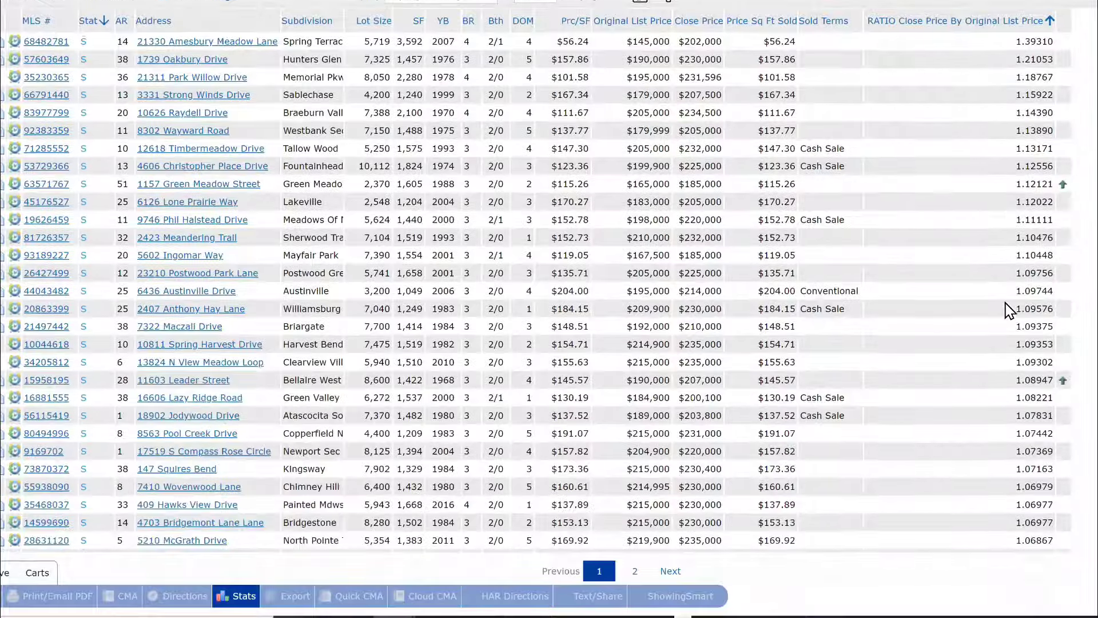
pyautogui.scroll(-7, 1010, 310)
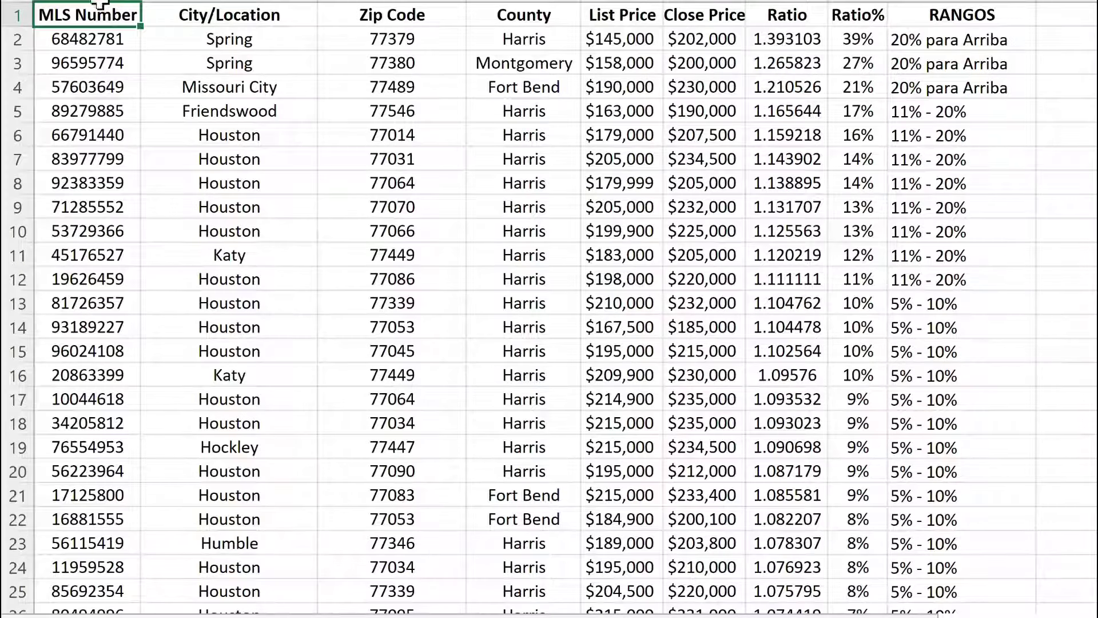
# - Switch to the Excel sales sheet and review its columns one by one from MLS Number through Ratio%
pyautogui.click(100, 3)
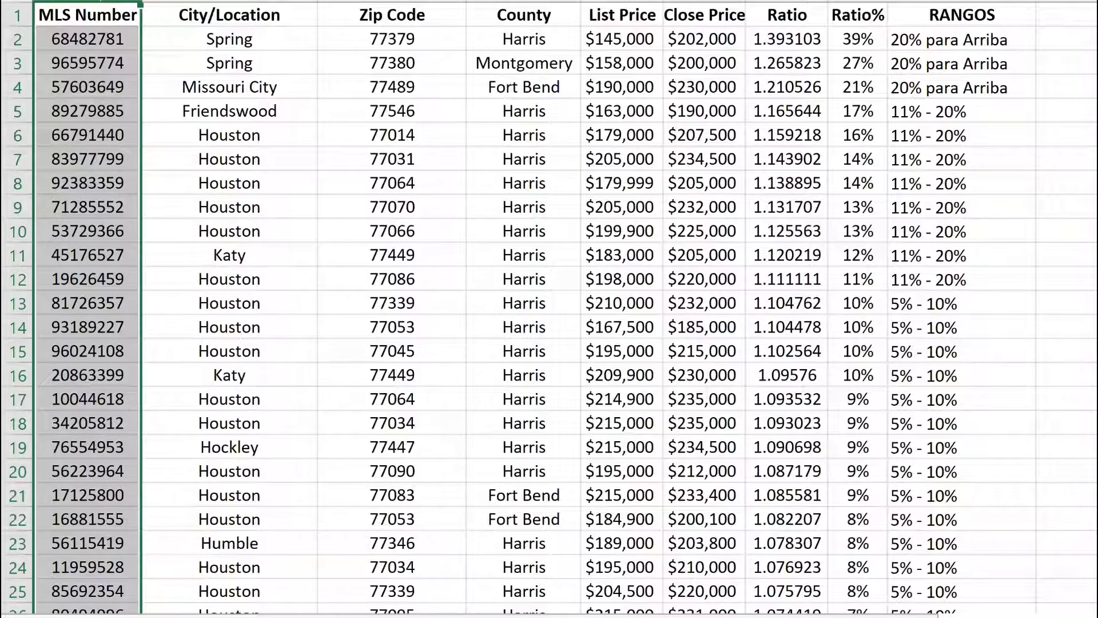
pyautogui.click(231, 1)
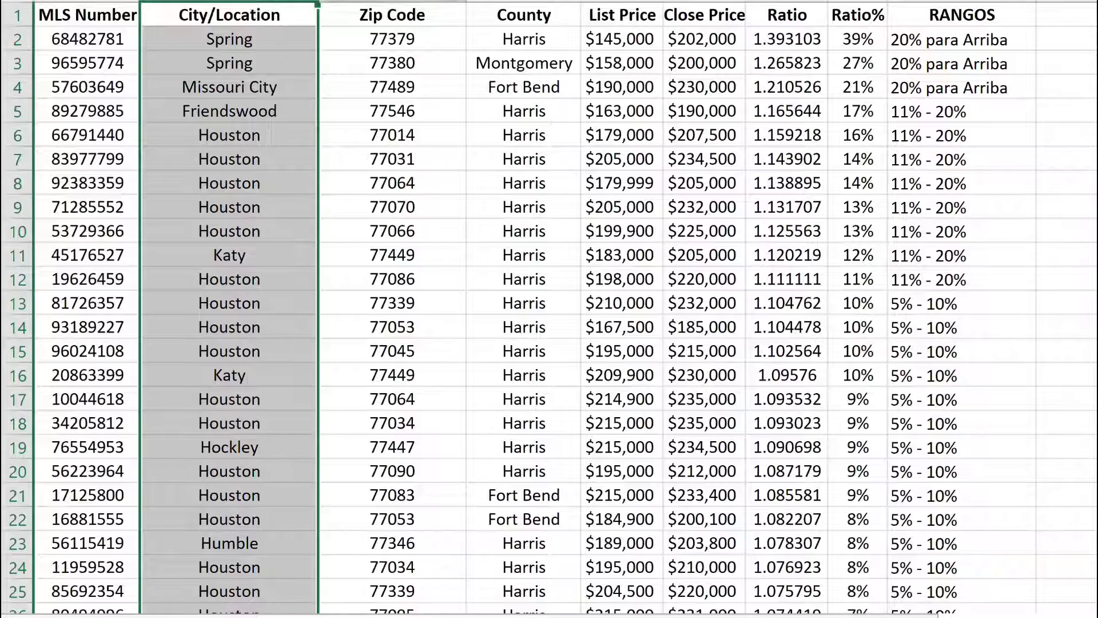
pyautogui.click(394, 3)
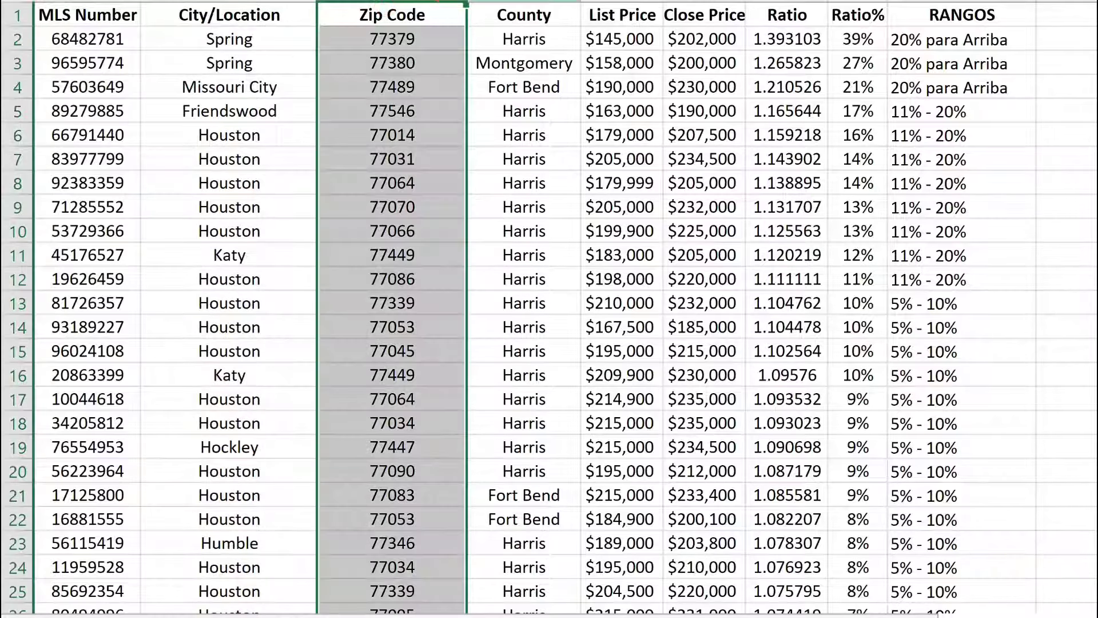
pyautogui.click(519, 2)
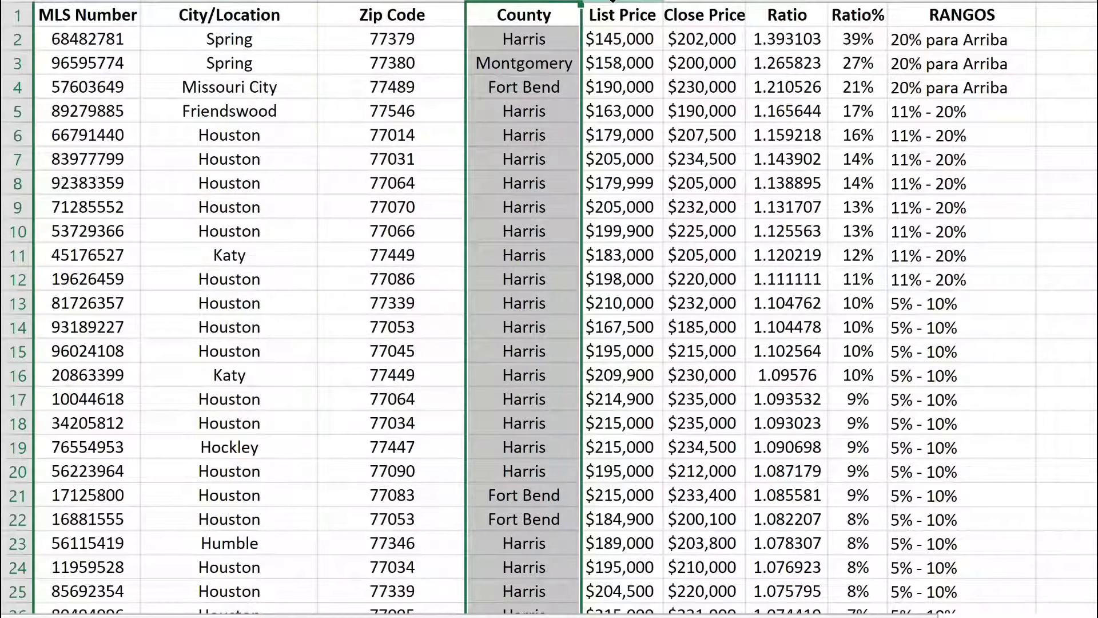
pyautogui.click(612, 2)
pyautogui.click(701, 2)
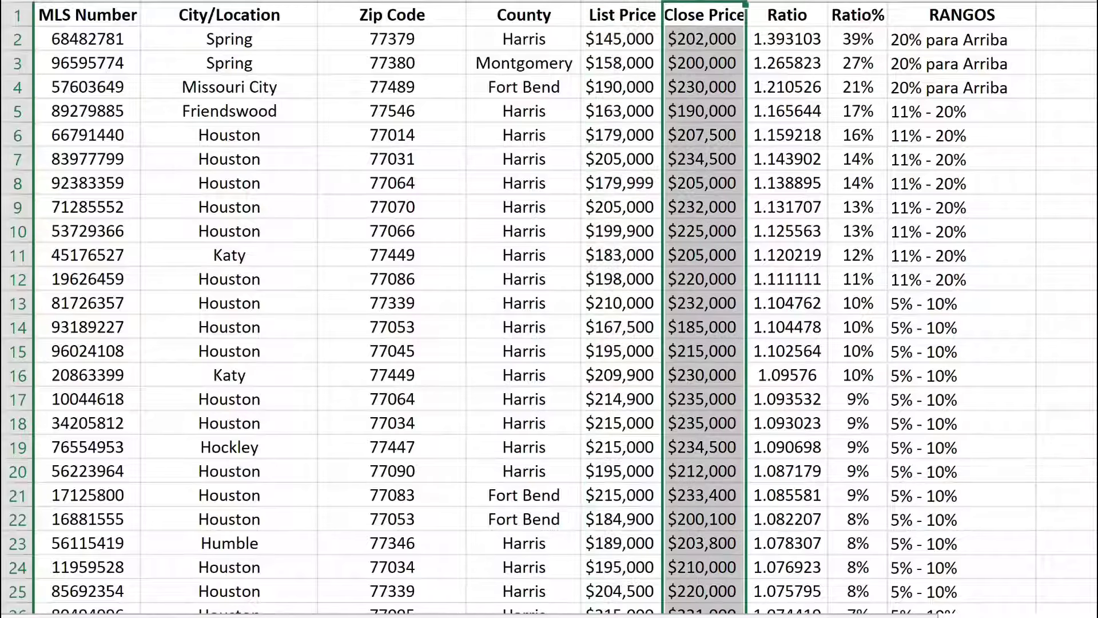
pyautogui.click(786, 2)
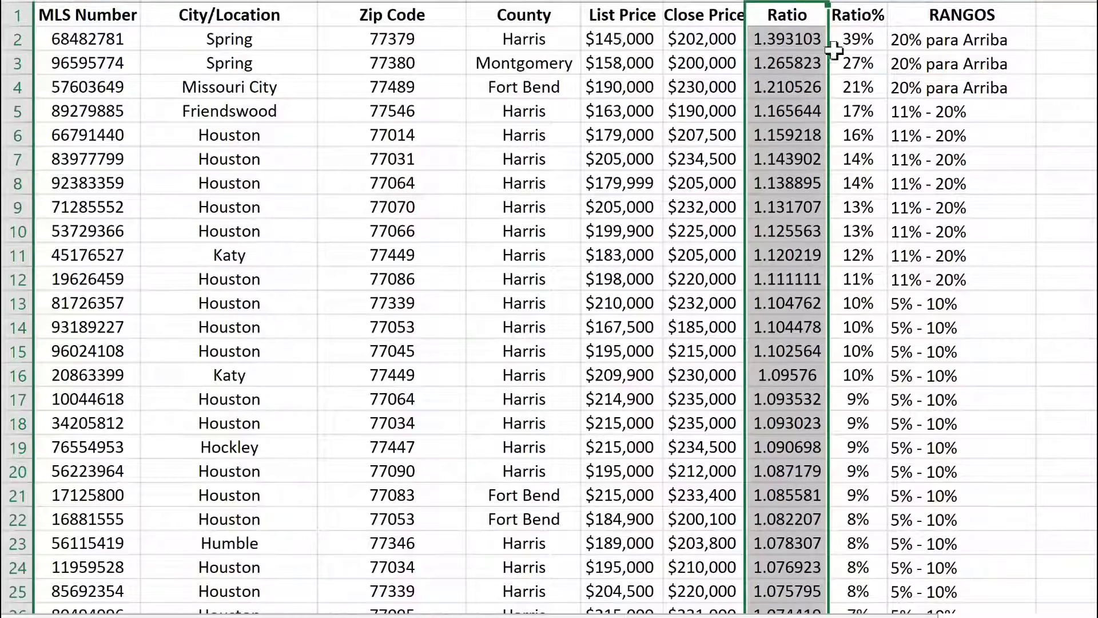
pyautogui.click(858, 5)
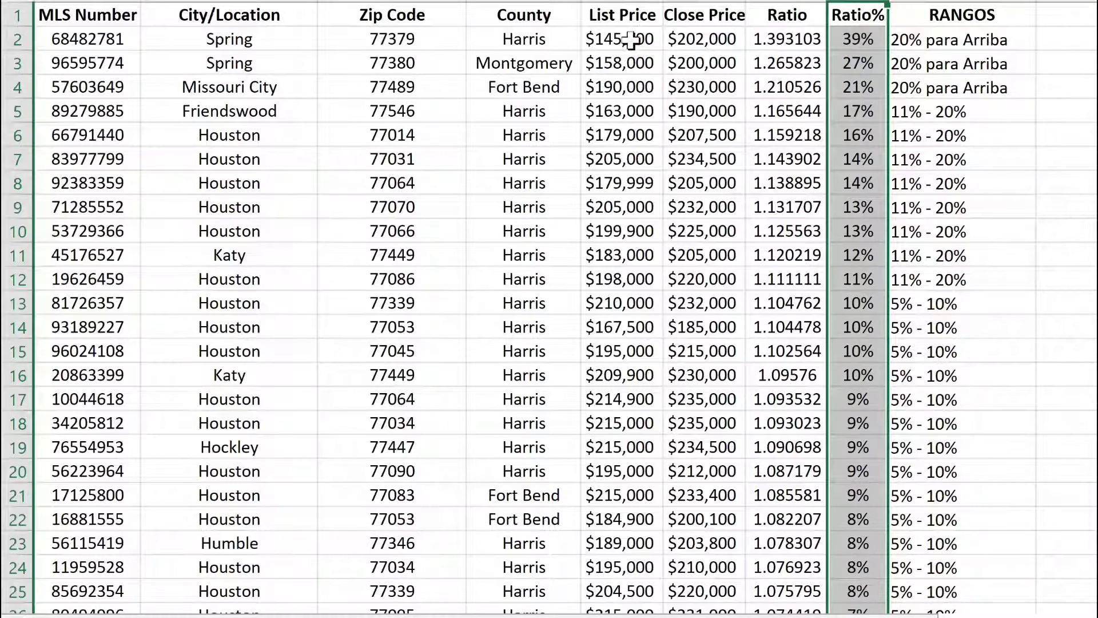
# - Check individual Ratio% values in rows 3, 5 and 9 against their assigned RANGOS groups
pyautogui.click(856, 64)
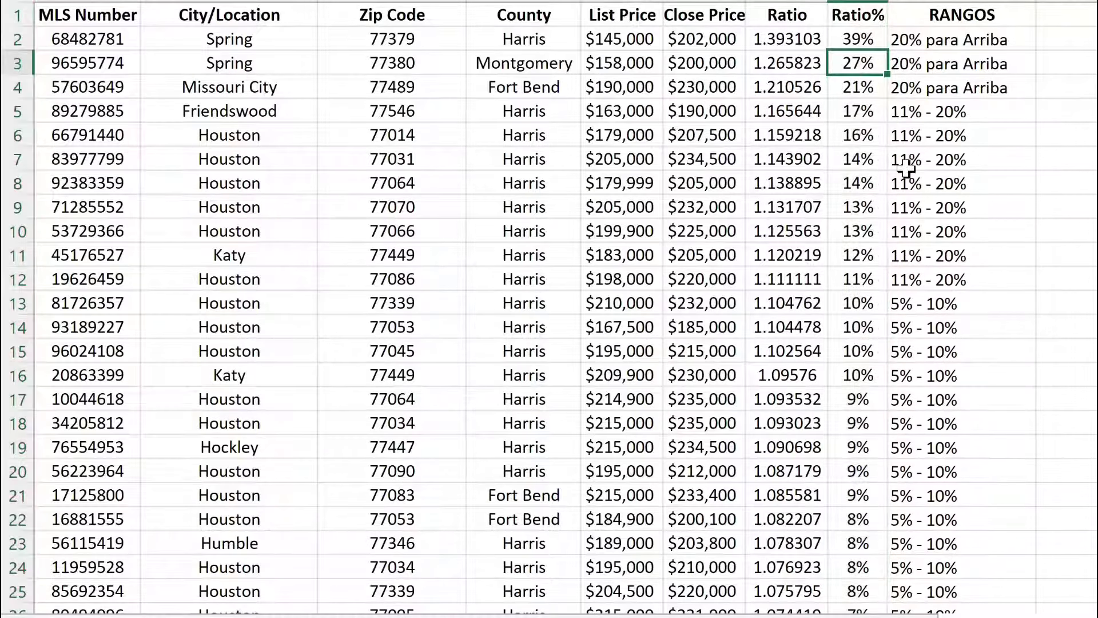
pyautogui.click(858, 110)
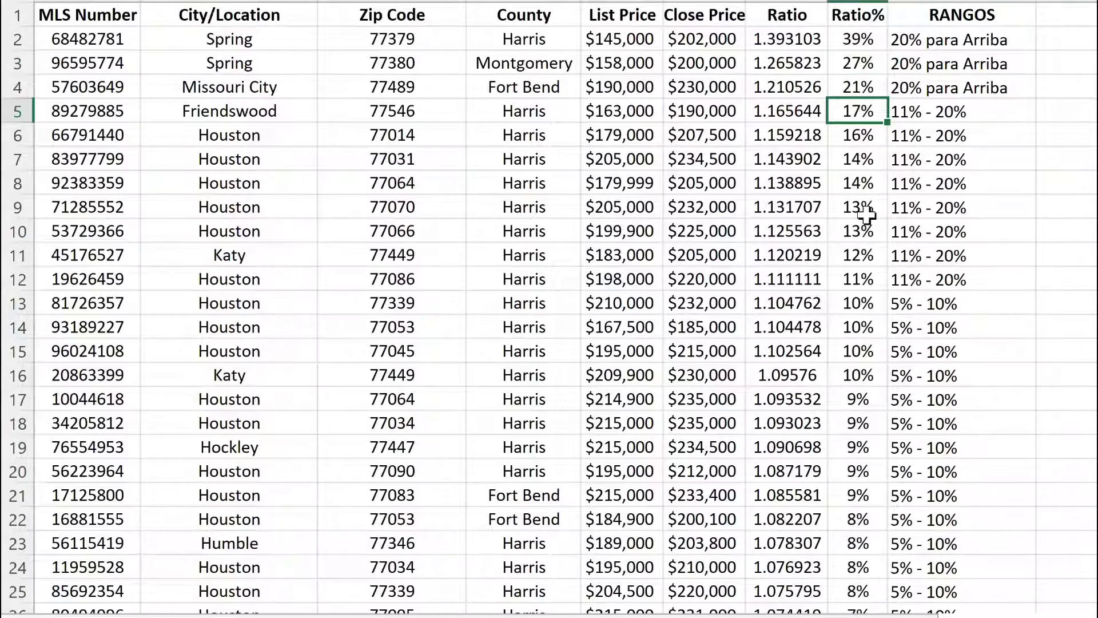
pyautogui.click(866, 211)
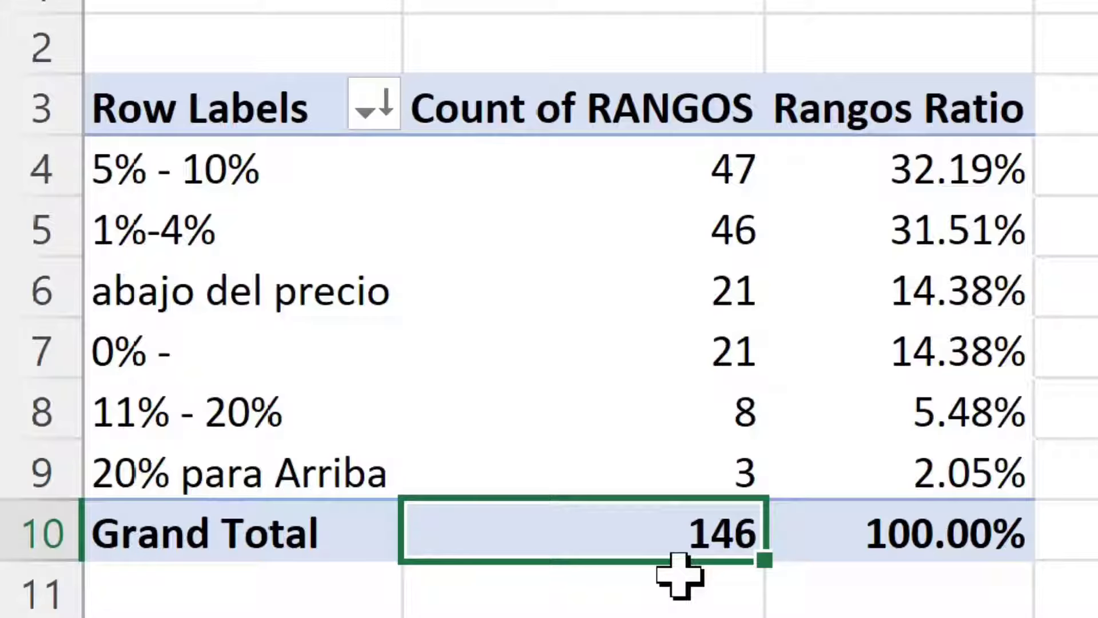
# - Examine the pivot table's Count of RANGOS and Rangos Ratio for the 5% - 10% and 1%-4% ranges
pyautogui.click(659, 169)
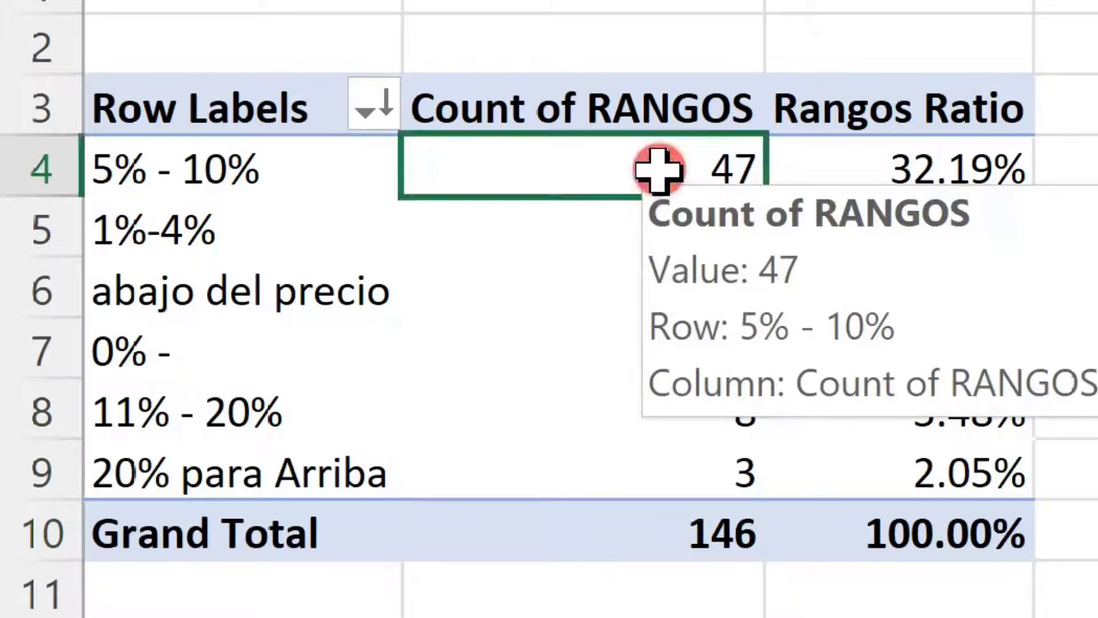
pyautogui.click(915, 163)
pyautogui.moveTo(823, 346)
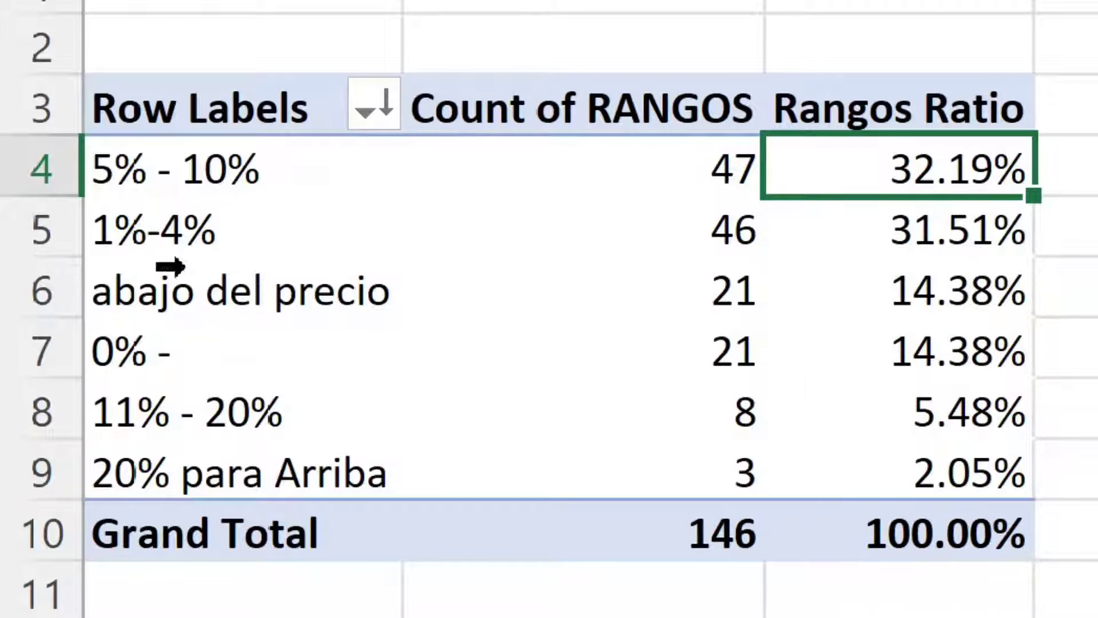
pyautogui.click(167, 174)
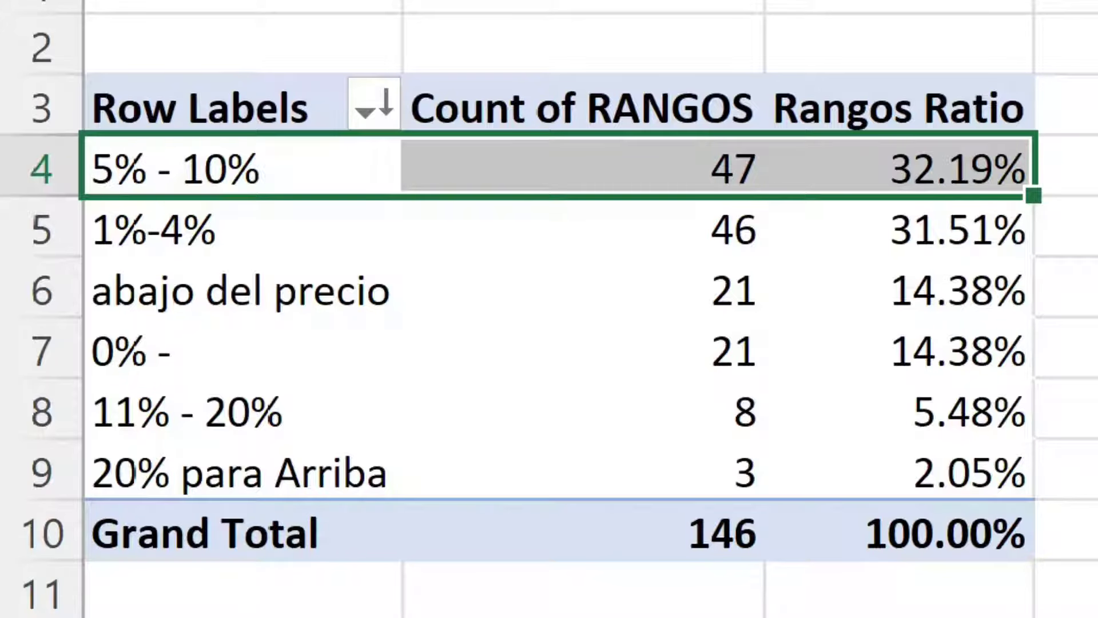
pyautogui.click(686, 220)
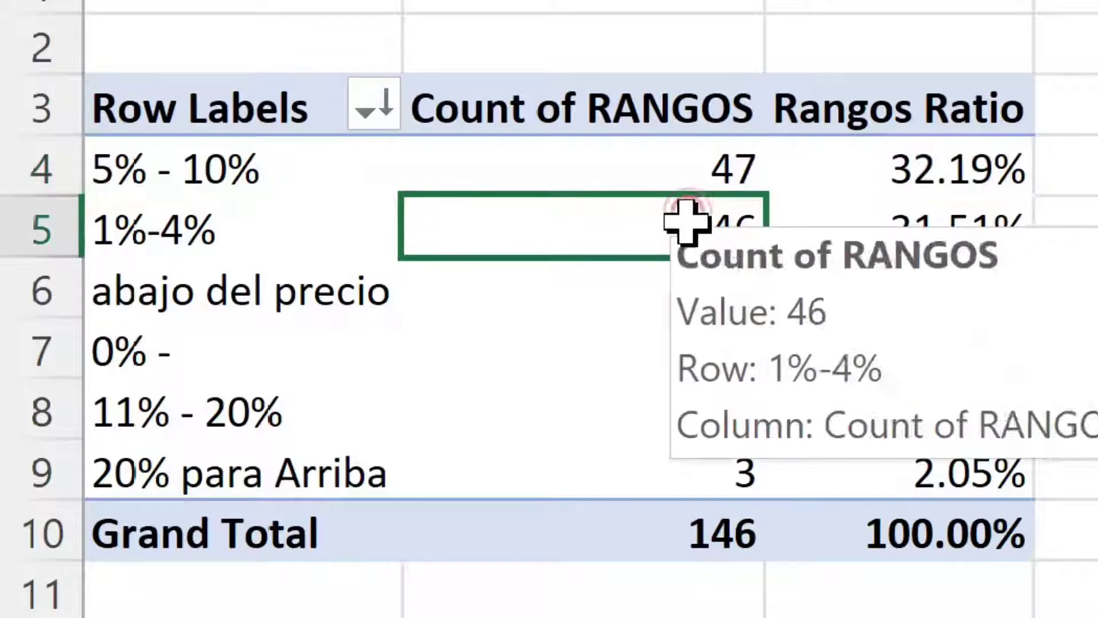
pyautogui.click(913, 232)
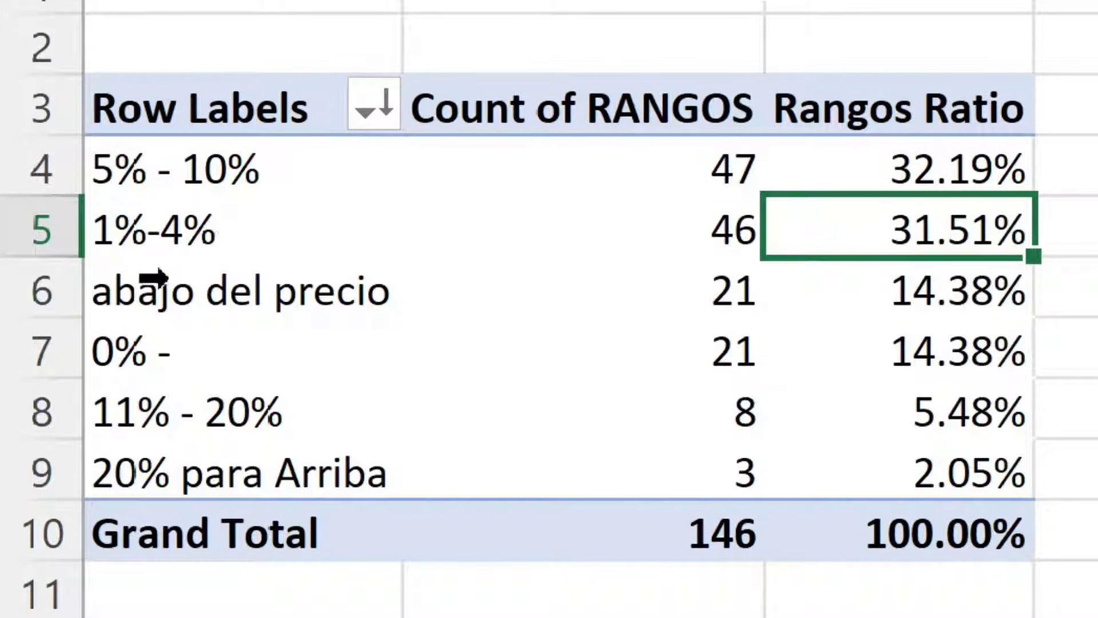
pyautogui.click(158, 234)
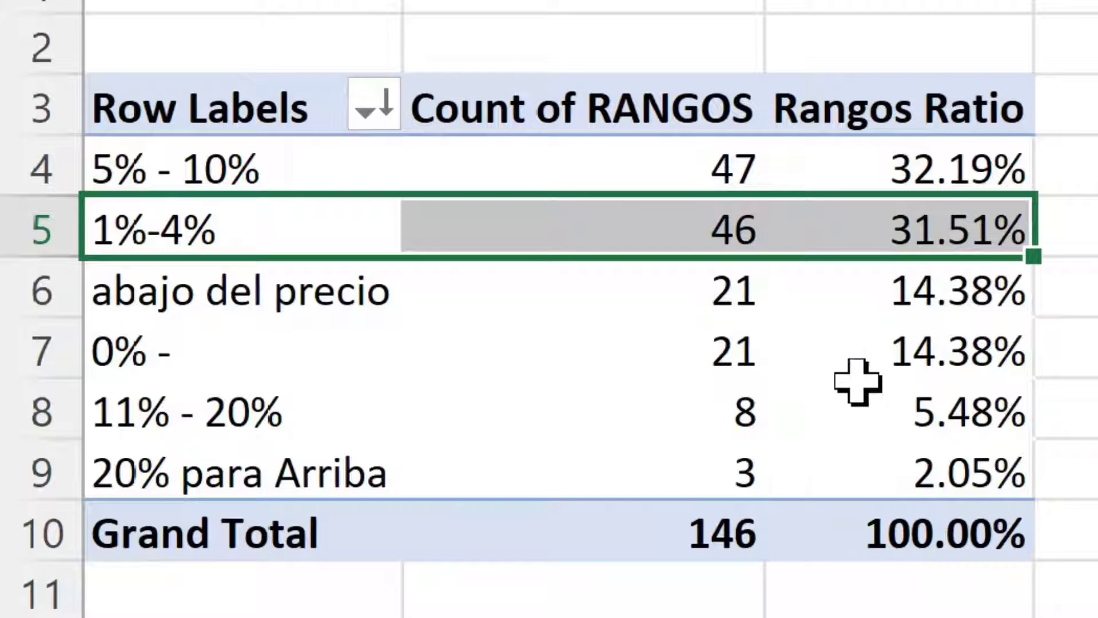
# - Examine the pivot table rows for the 0% -, 11% - 20%, 20% para Arriba and abajo del precio ranges
pyautogui.click(308, 346)
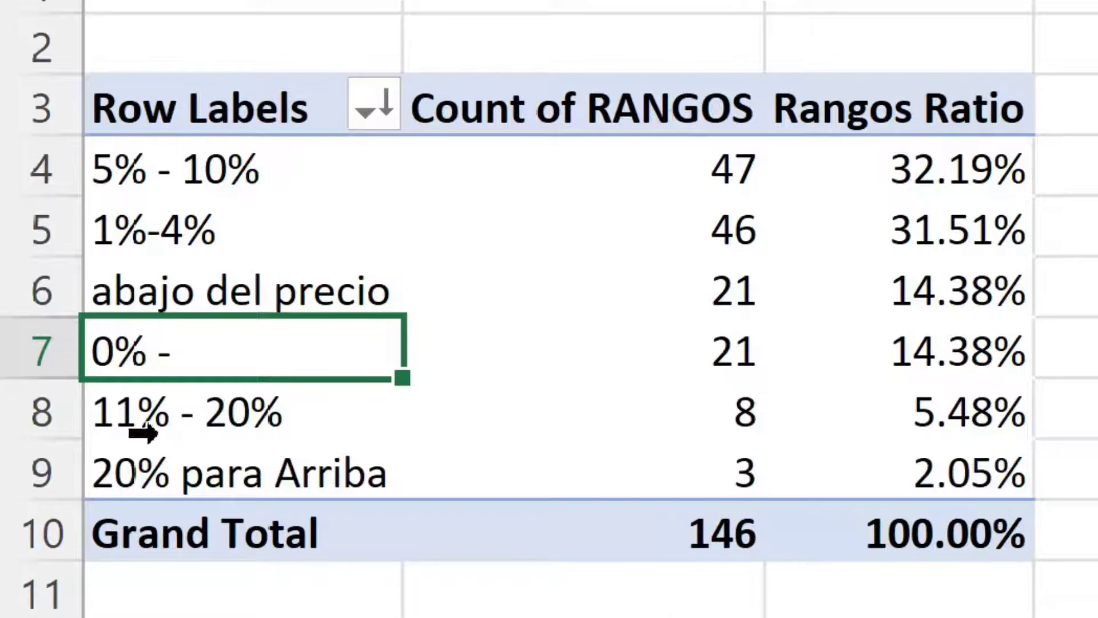
pyautogui.click(140, 419)
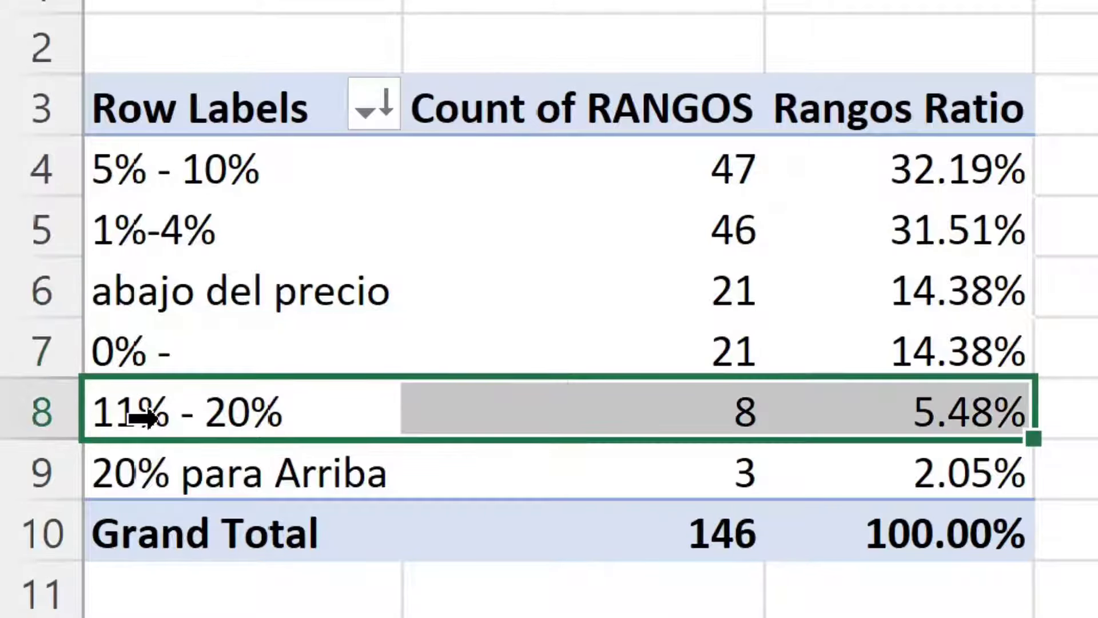
pyautogui.click(130, 486)
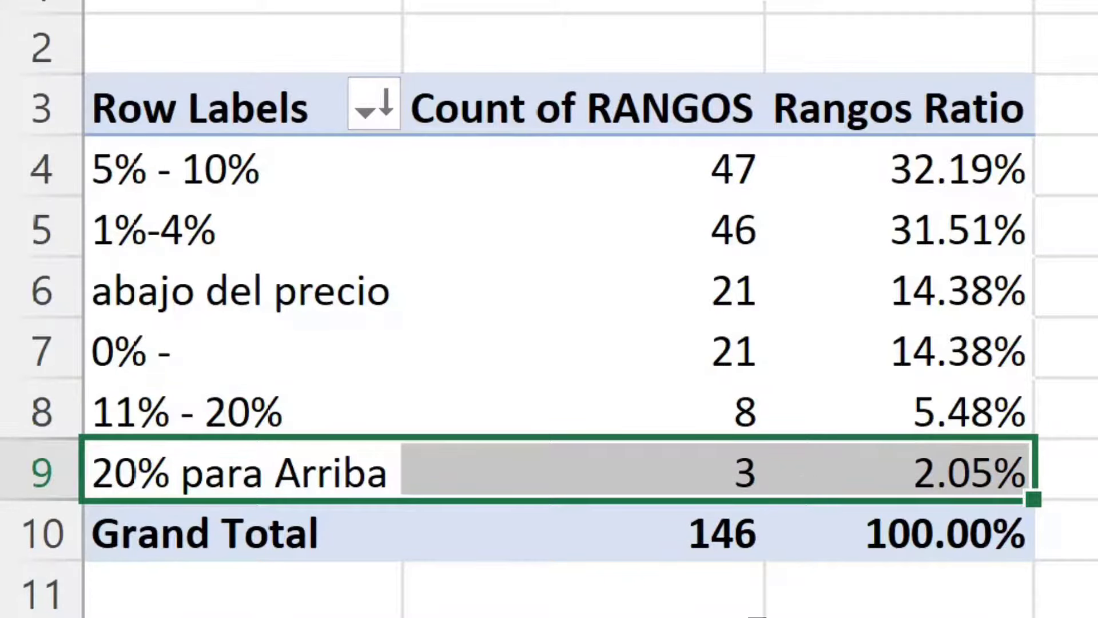
pyautogui.press('Up')
pyautogui.press('Up')
pyautogui.press('Up')
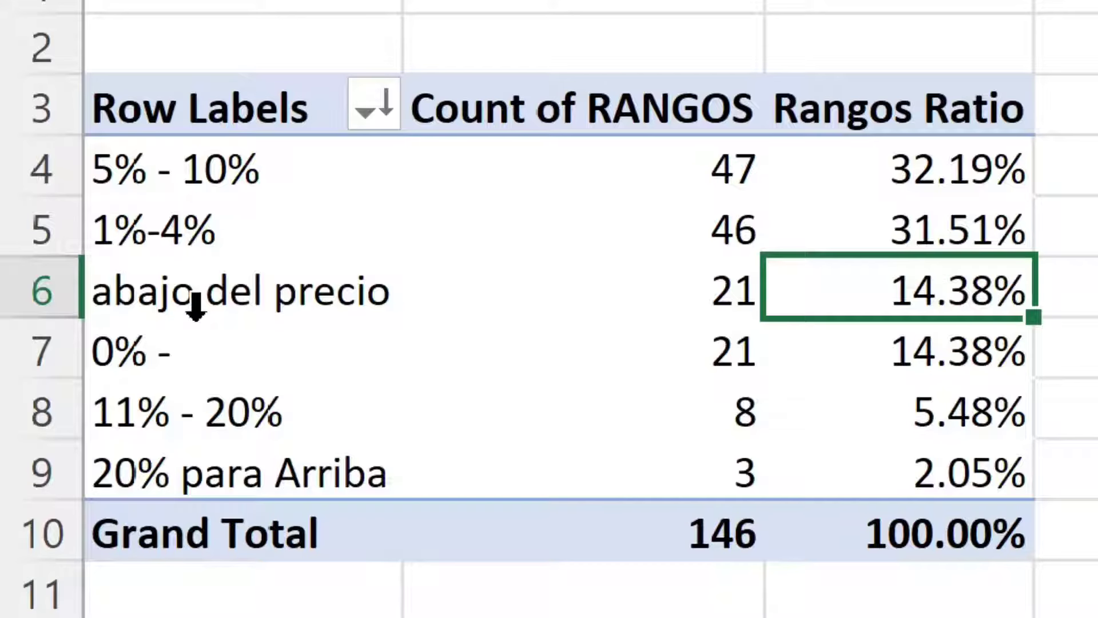